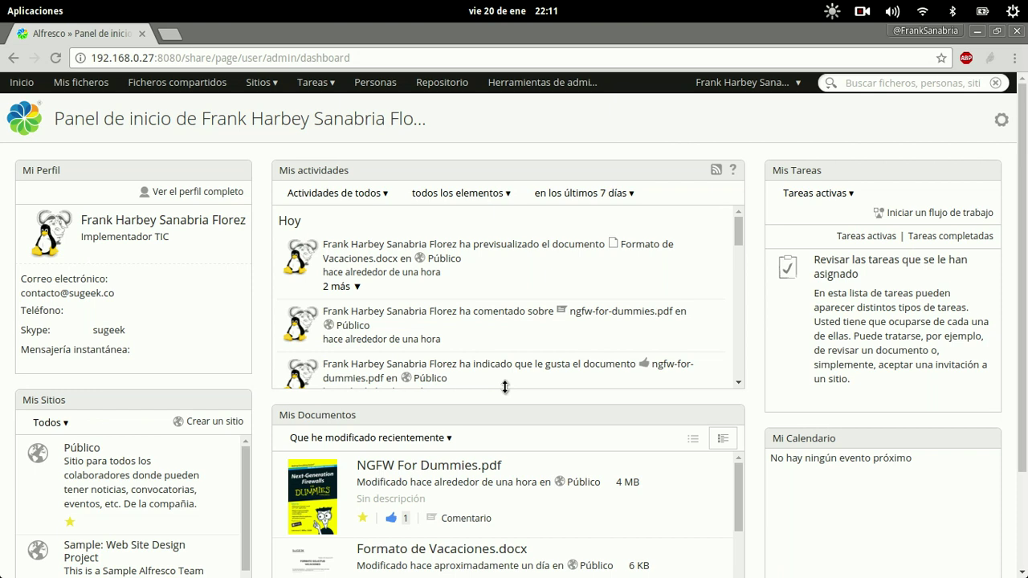
- Open the Público site from the Sitios menu's recent sites list
left_click(260, 82)
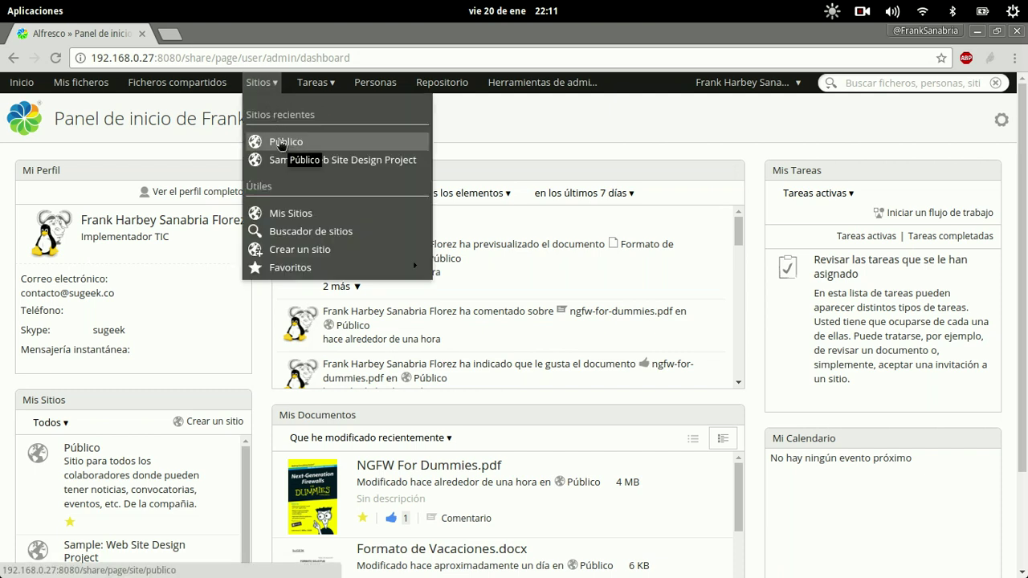
left_click(281, 144)
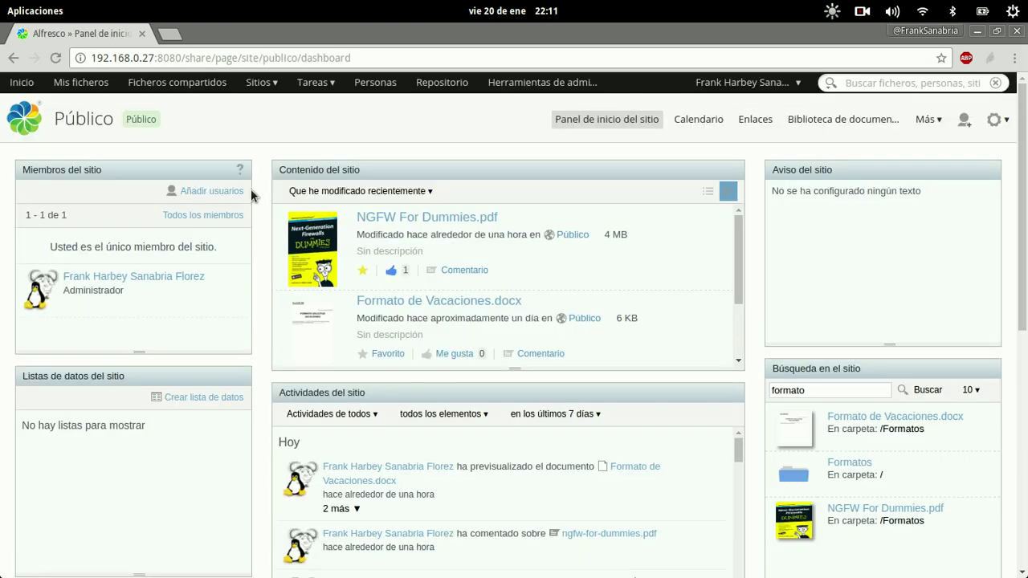
left_click(265, 83)
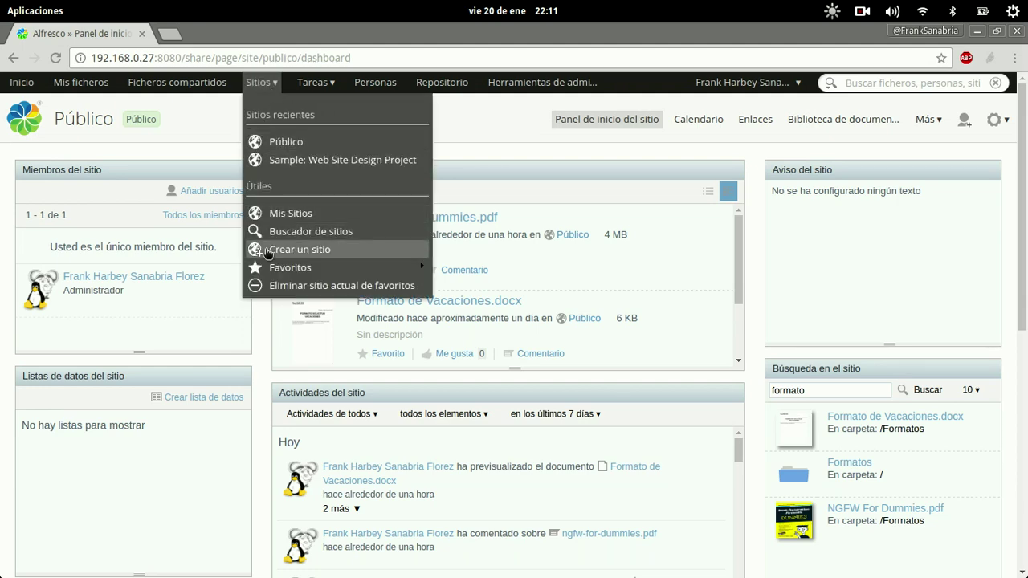
- Create a private site named 'Tecnologia' with the description 'Sitio del Area de TI'
left_click(268, 252)
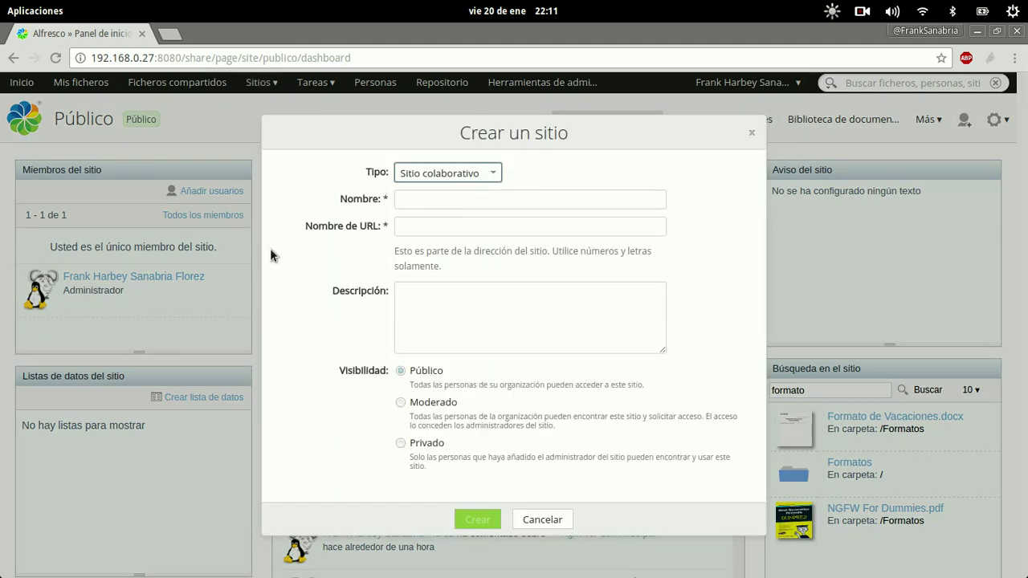
left_click(442, 203)
type("Te")
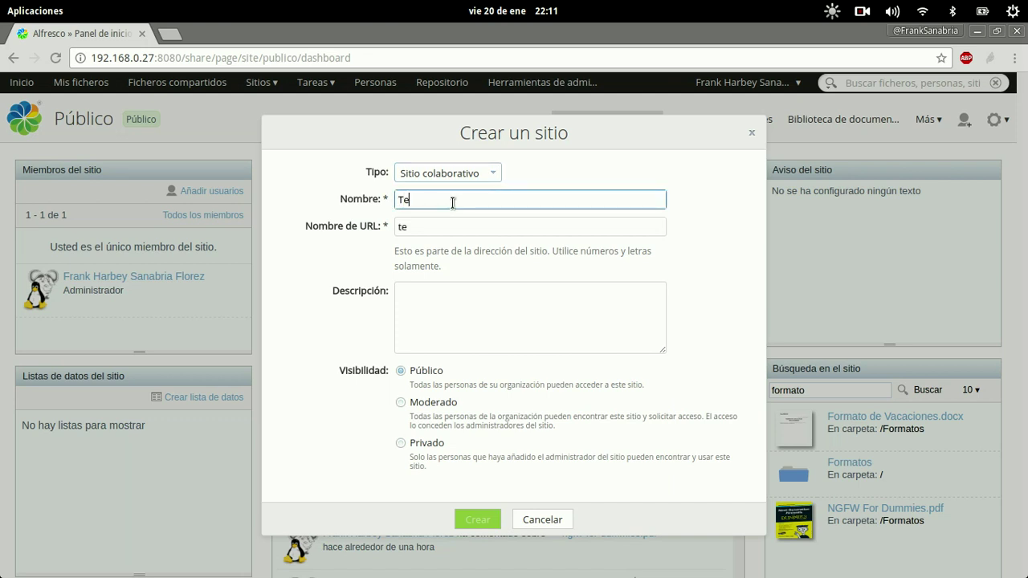
type("cnologia")
key("Tab")
key("Tab")
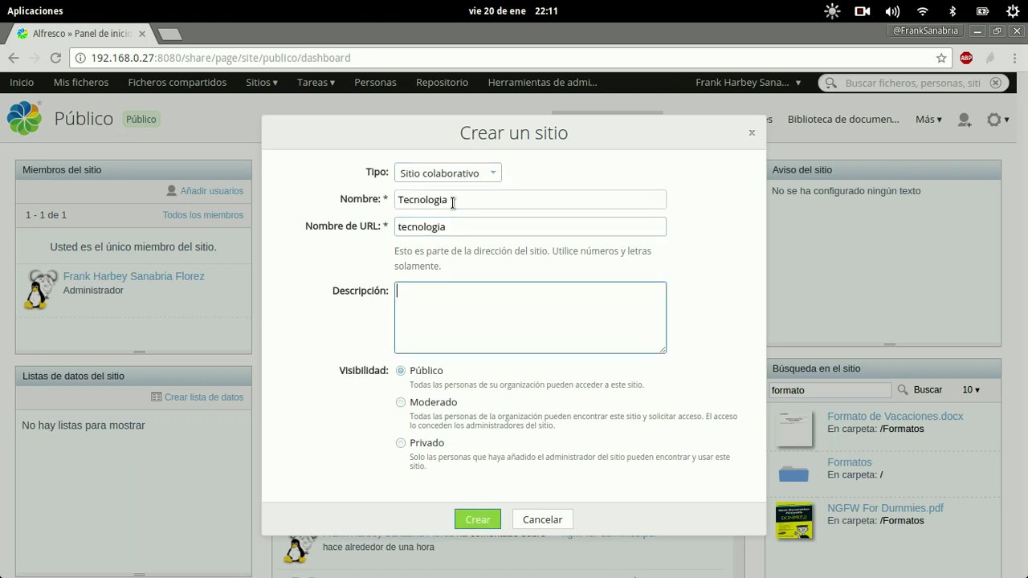
type("Sitio del A")
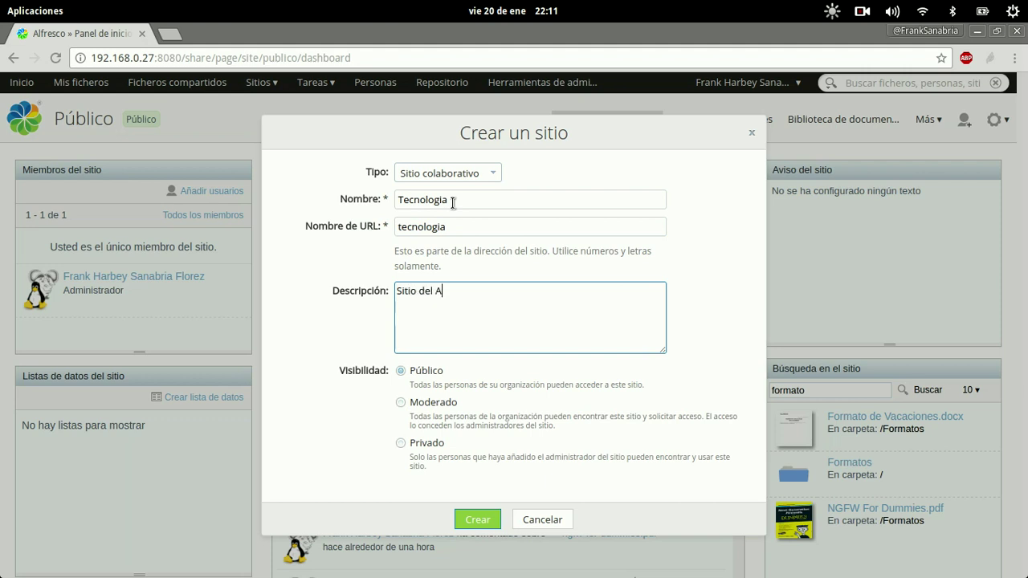
type("rea de TI")
left_click(401, 443)
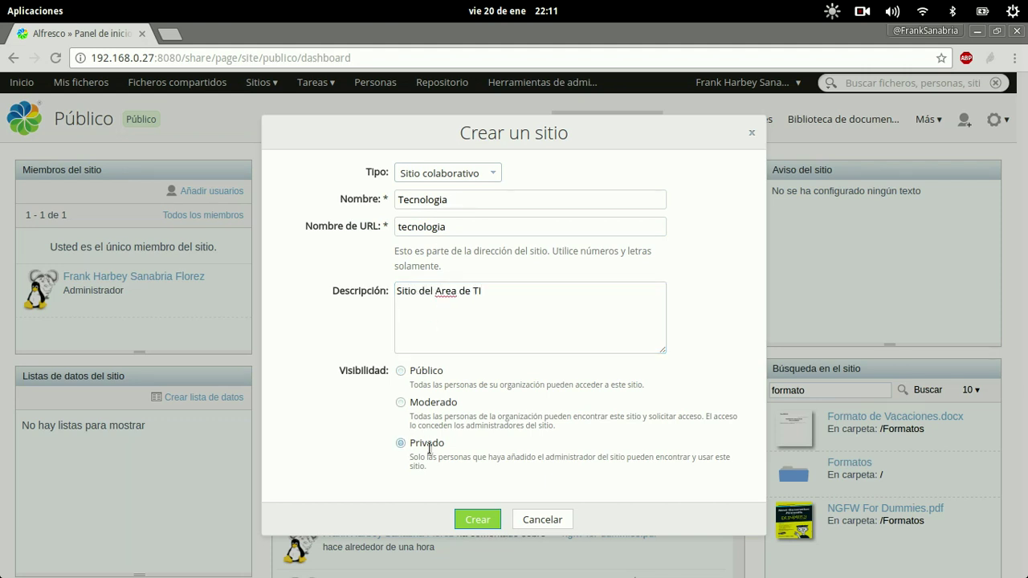
left_click(478, 520)
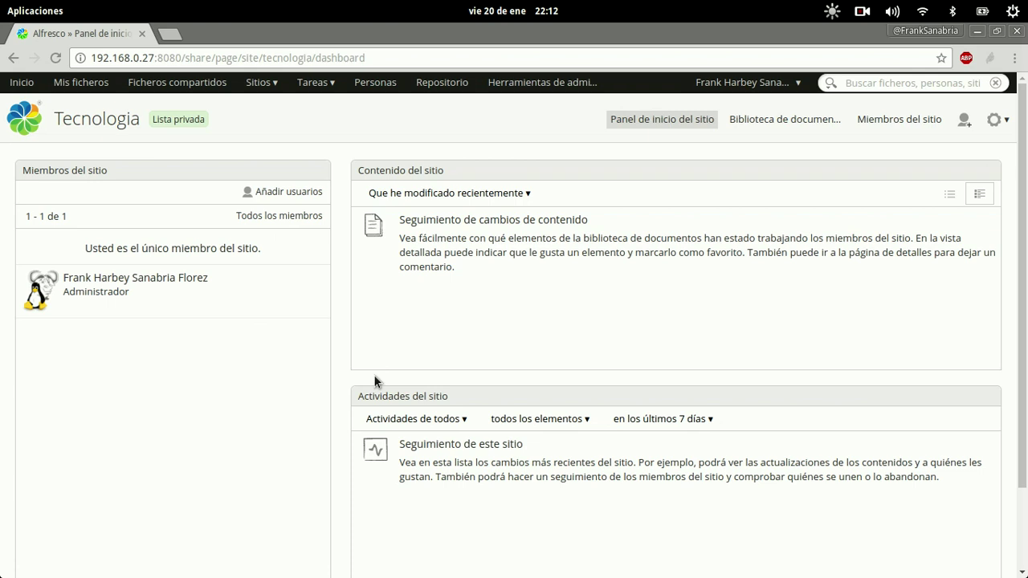
- Open the Tecnologia Añadir usuarios page using the add-user icon in the site header
left_click(301, 197)
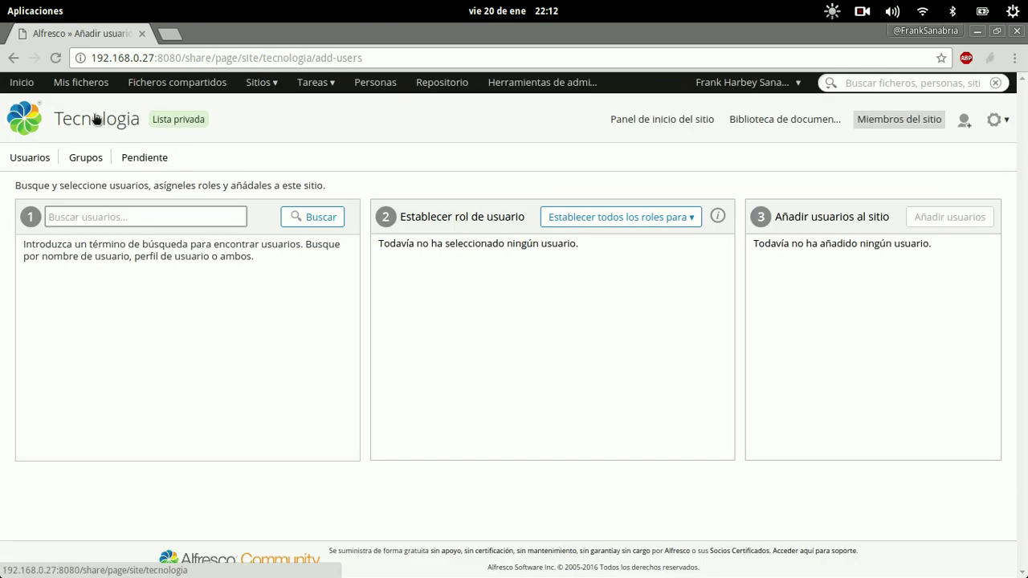
left_click(13, 61)
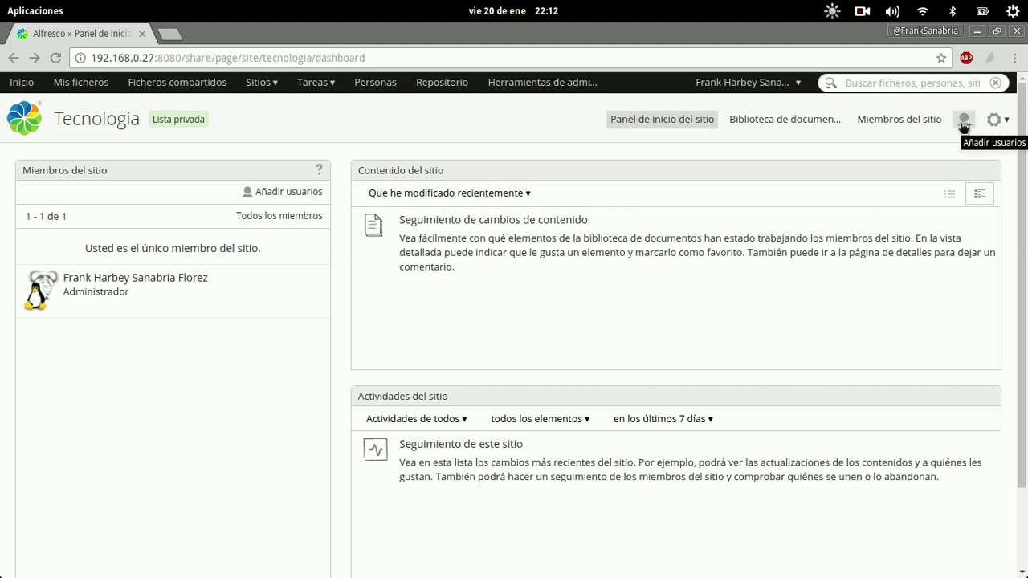
left_click(961, 124)
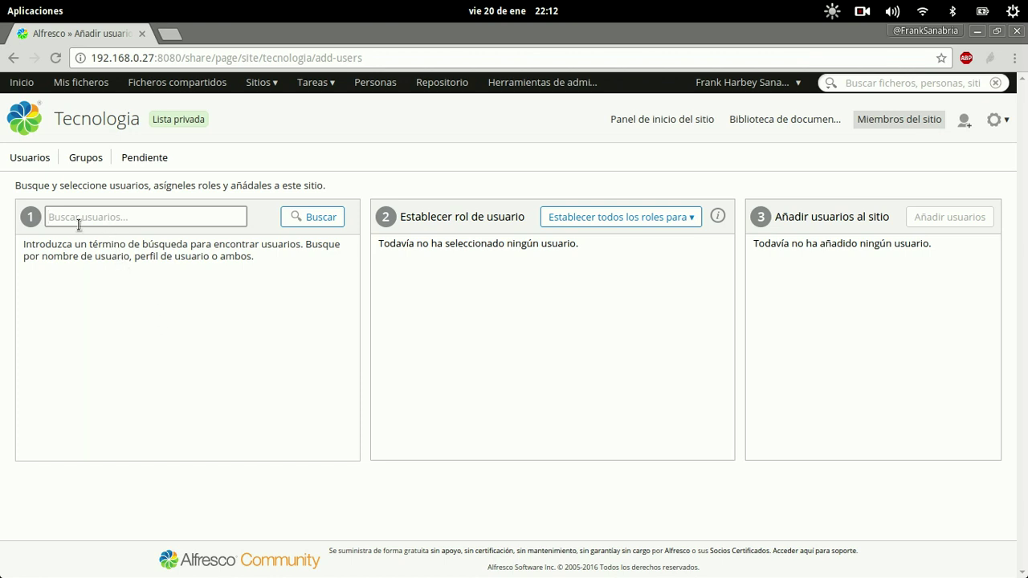
- Search users by the new member's first name and select the single match
type("Yuri")
left_click(318, 225)
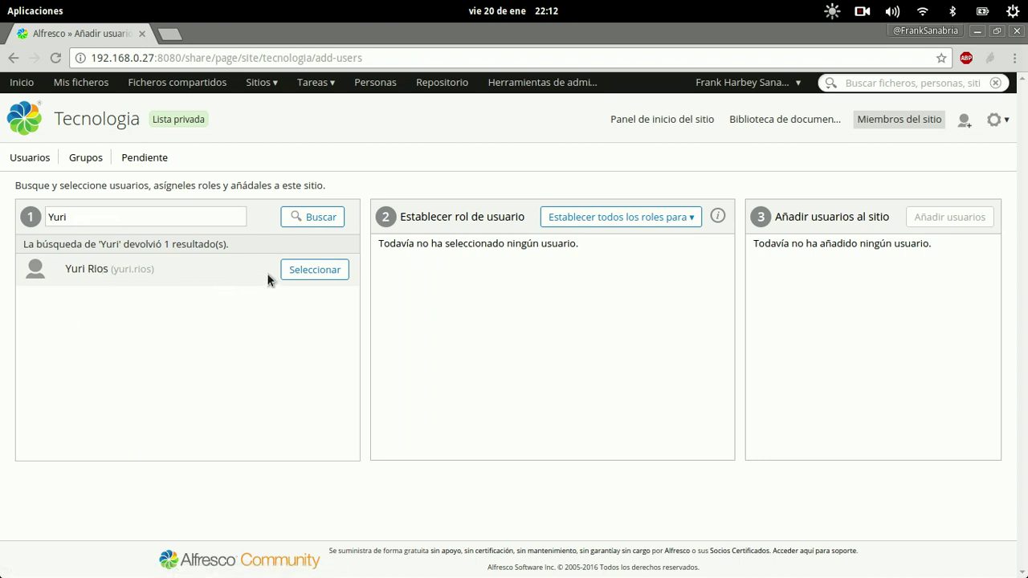
left_click(293, 273)
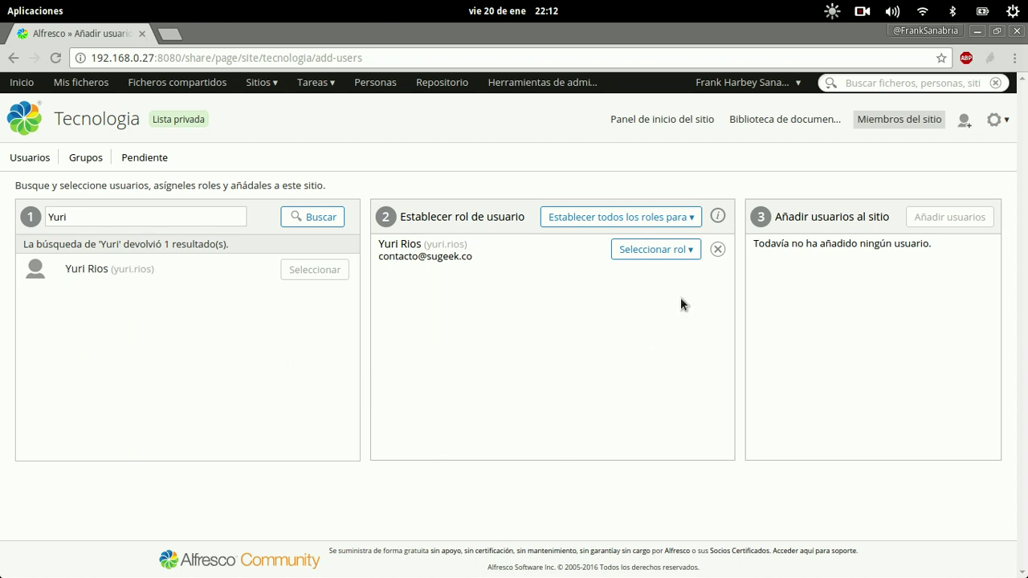
- Open the Seleccionar rol list for the user and close it without choosing
left_click(676, 251)
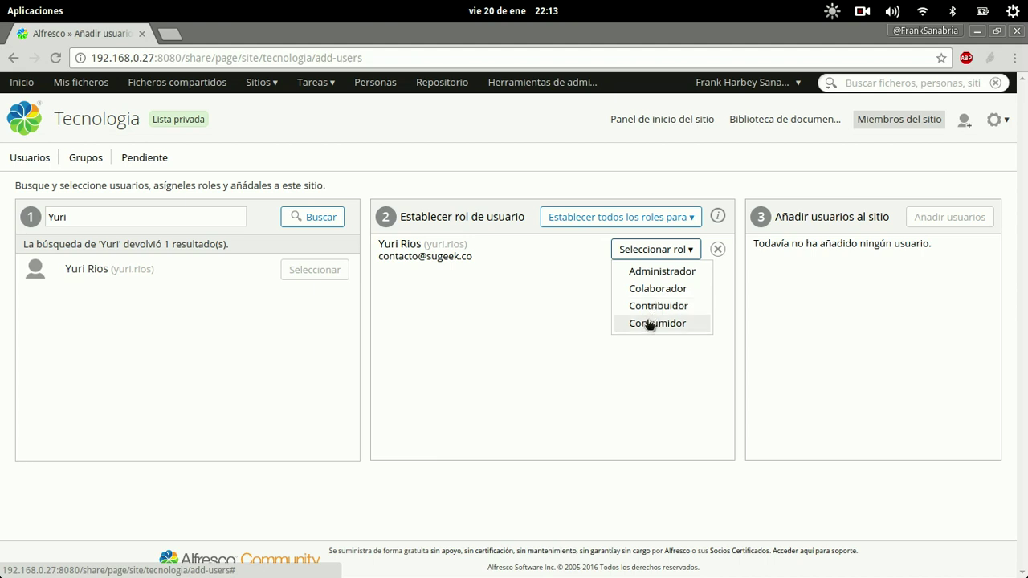
left_click(594, 298)
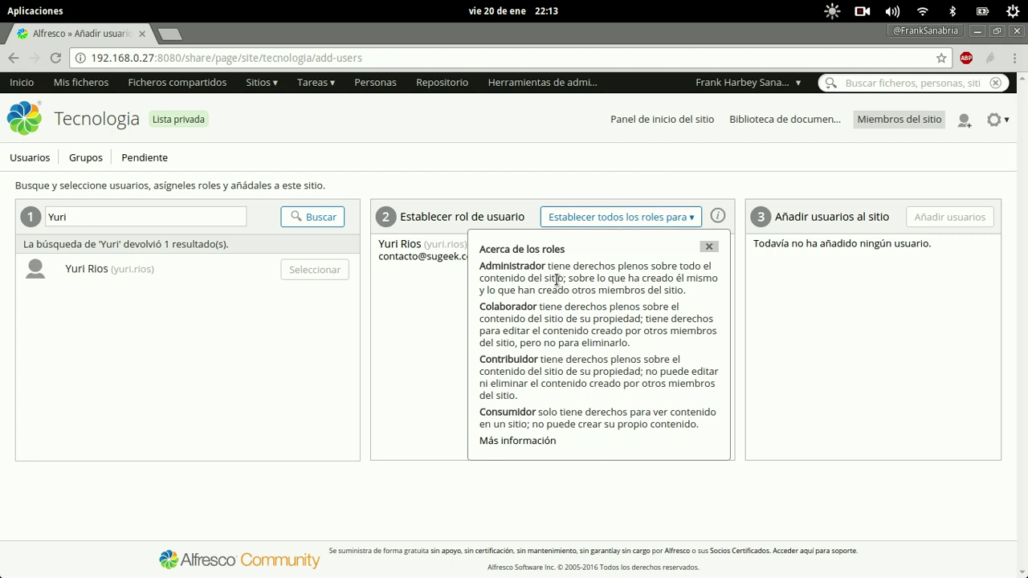
- Add the selected user to Tecnologia as Colaborador, then open a private browsing window
left_click(708, 246)
left_click(688, 250)
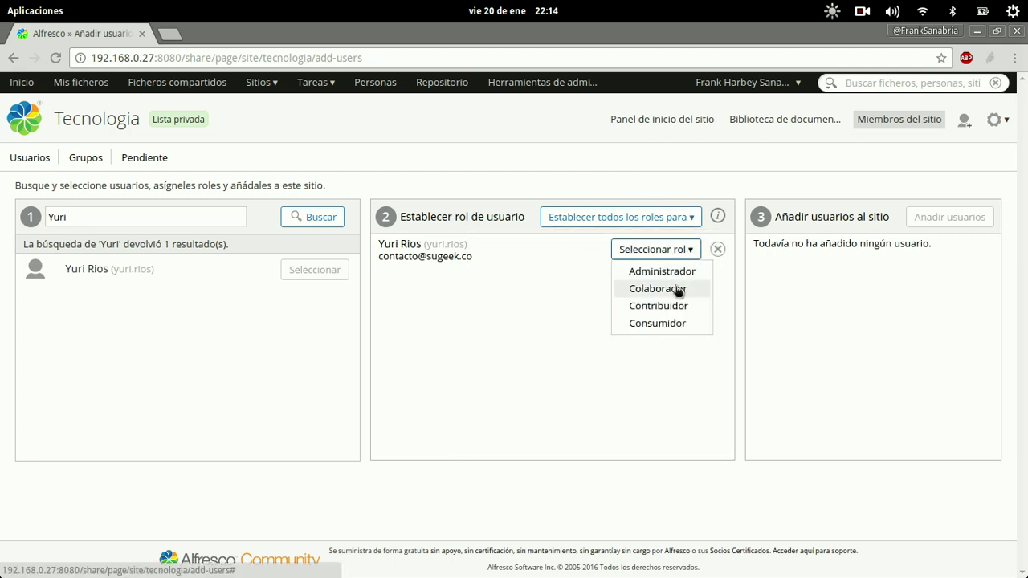
left_click(675, 288)
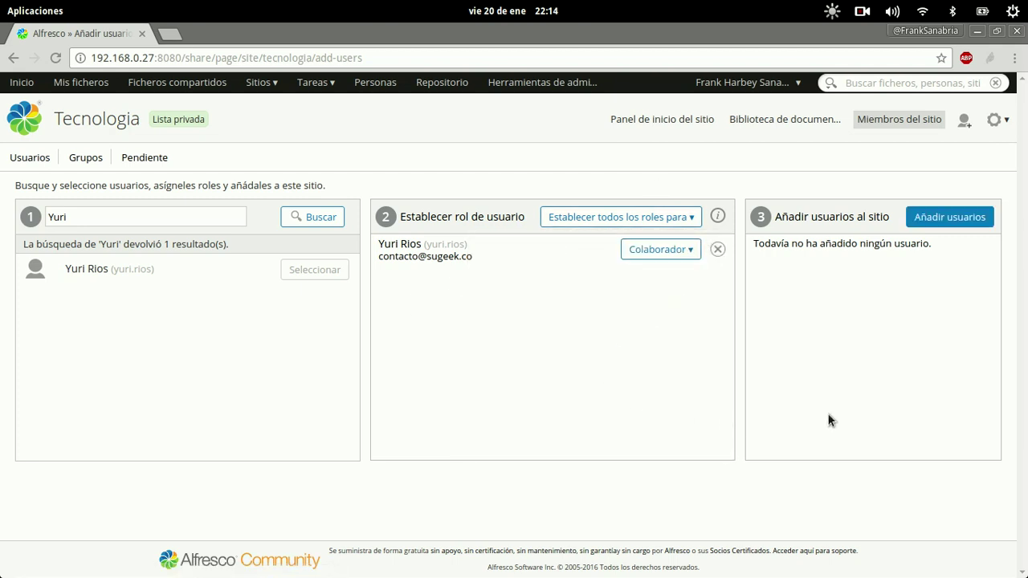
left_click(967, 219)
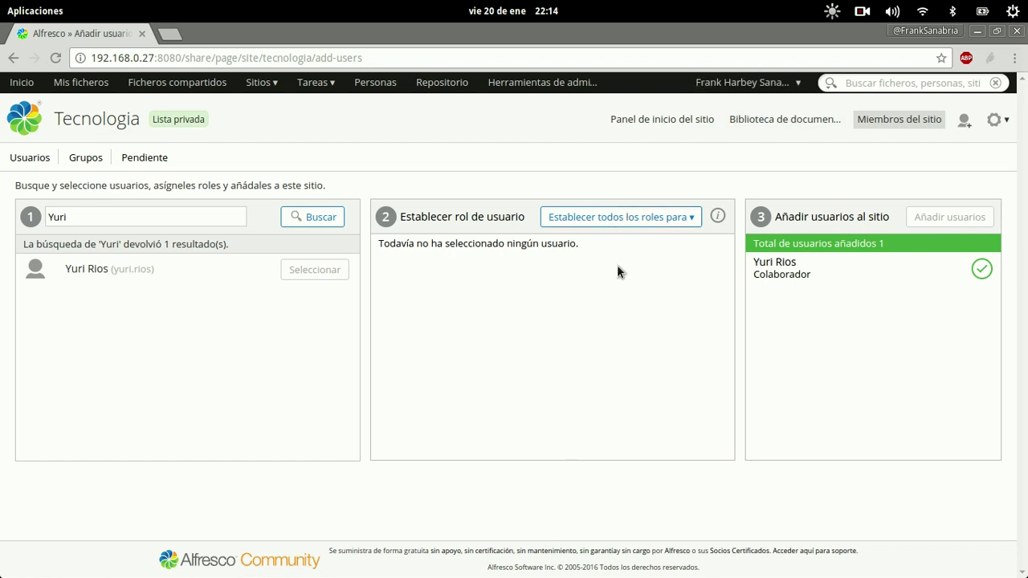
key("ctrl+shift+n")
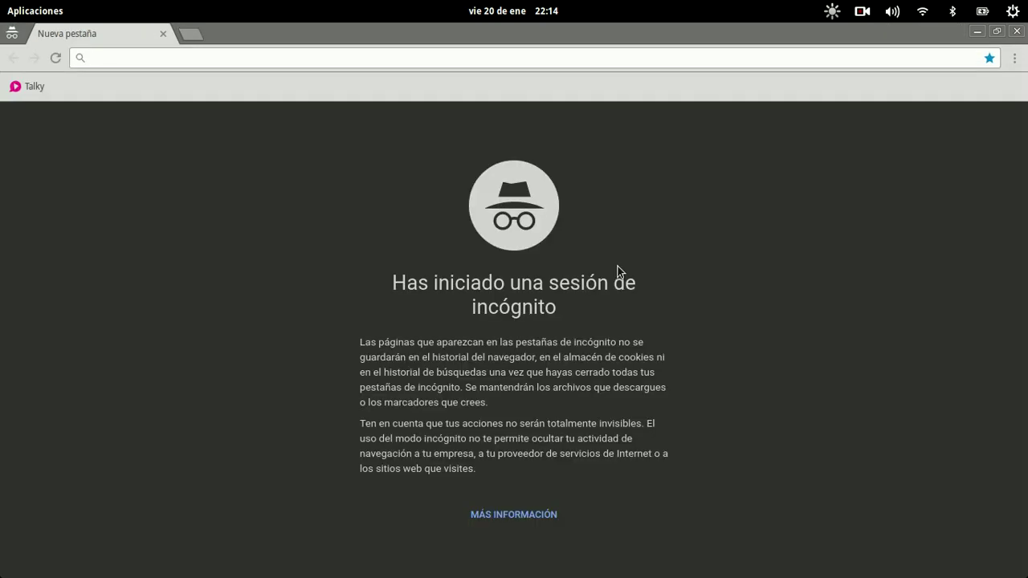
- Load the Alfresco dashboard at 192.168.0.27 and log in with the new user's username and password
type("192.168.0")
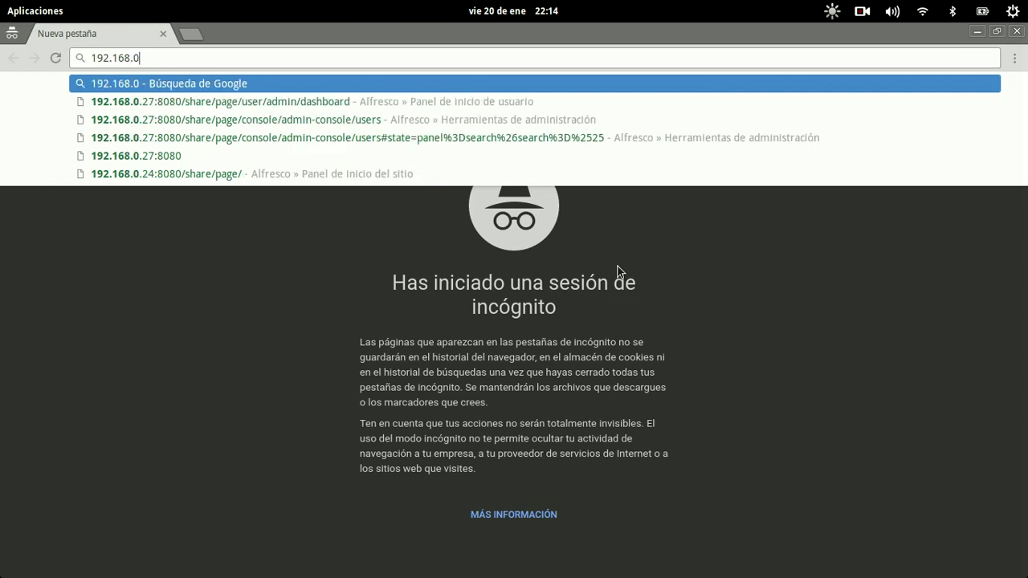
type(".27")
key("Down")
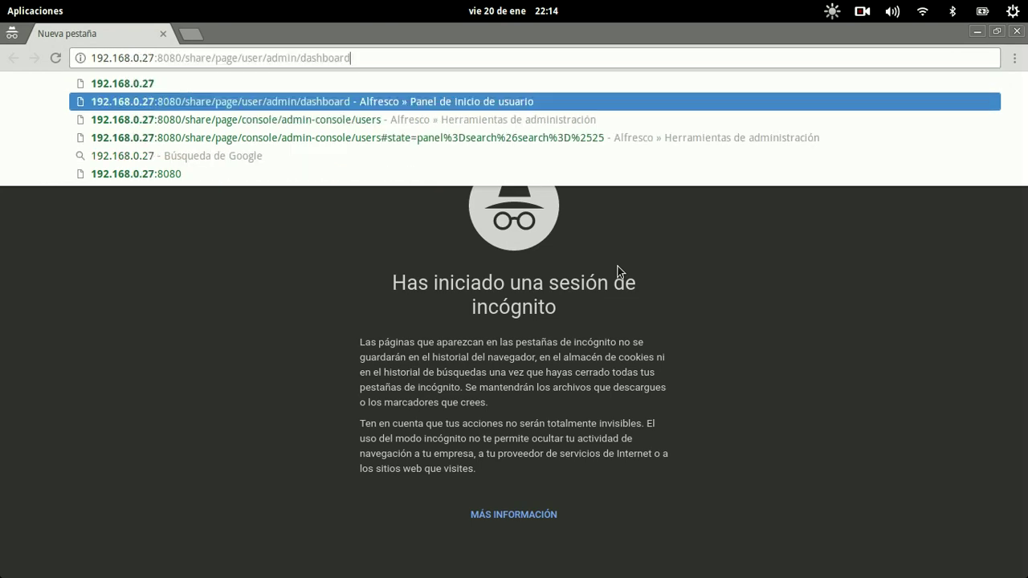
key("Return")
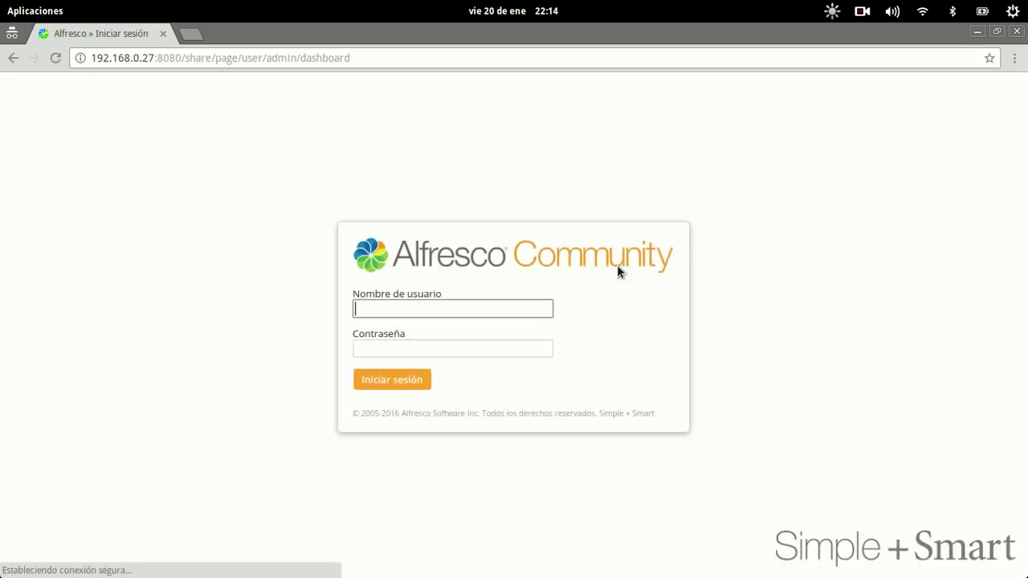
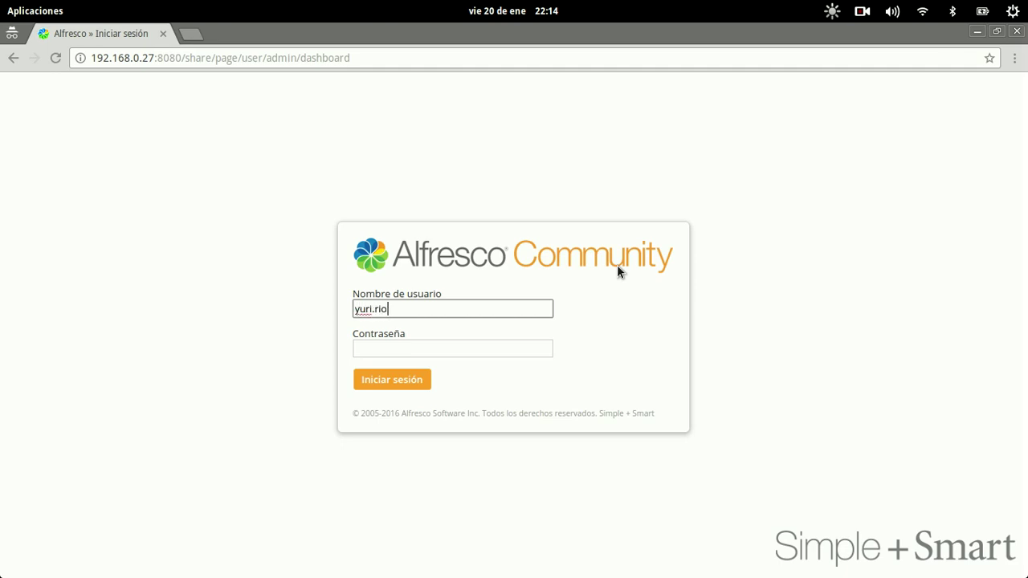
key("Tab")
type("•••••••••")
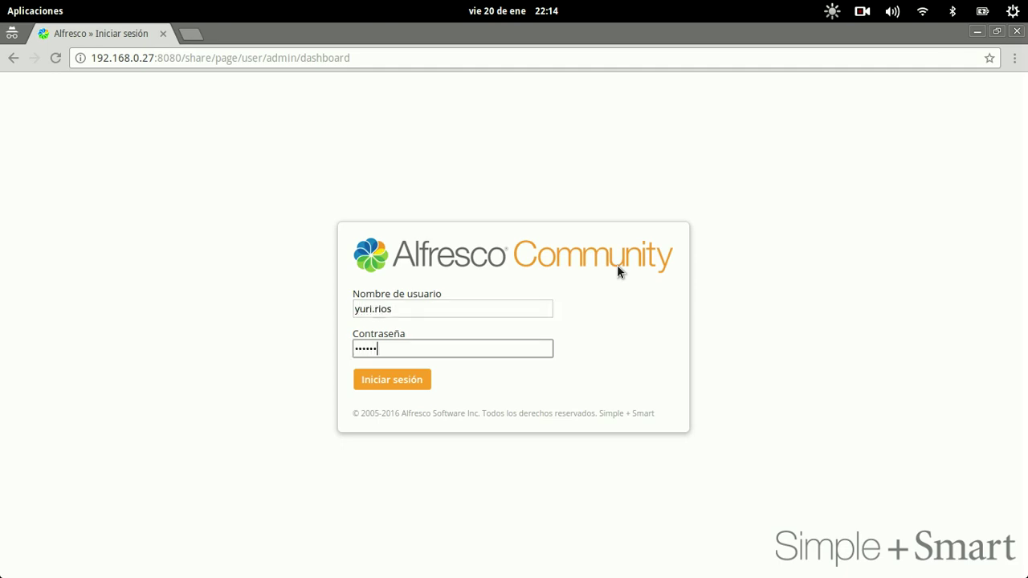
key("Return")
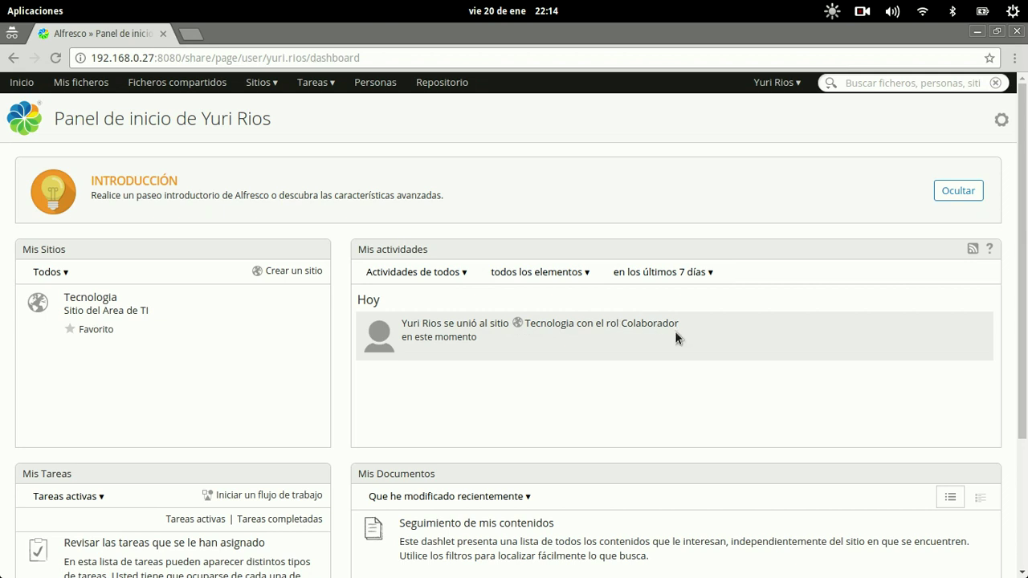
- View the Tecnologia site dashboard, then open Mis Sitios, which lists only Tecnologia
left_click(75, 302)
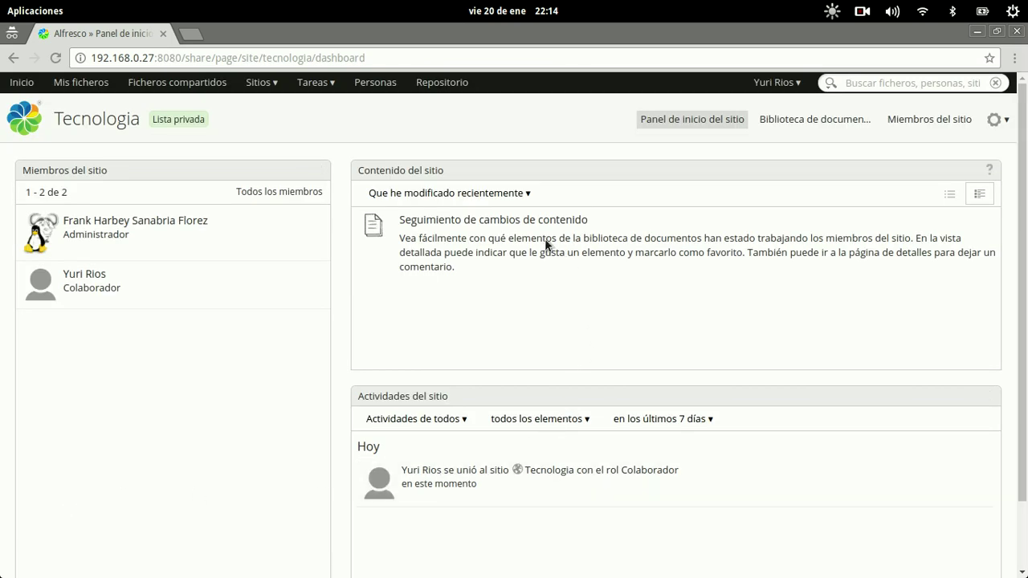
left_click(259, 82)
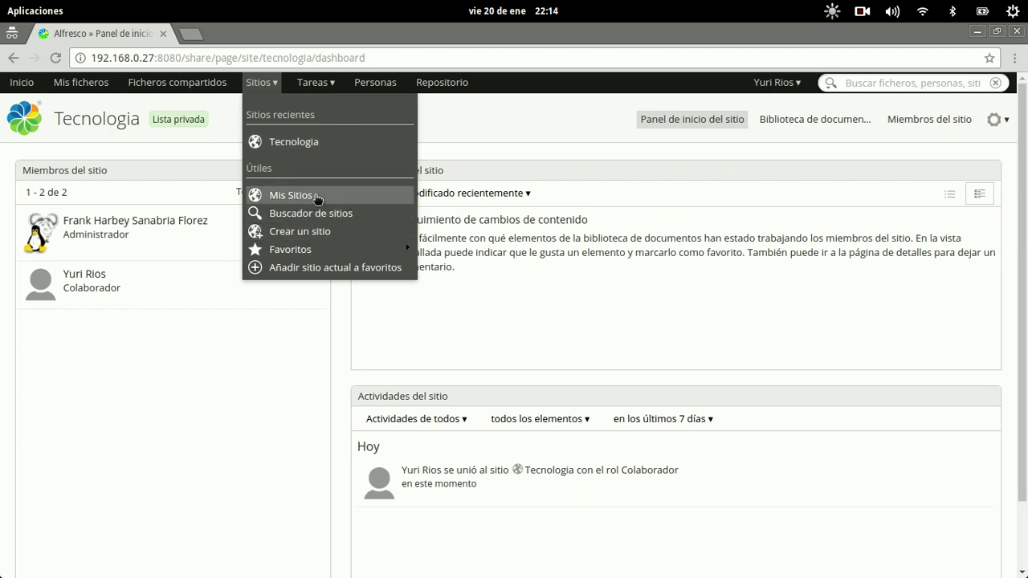
left_click(296, 194)
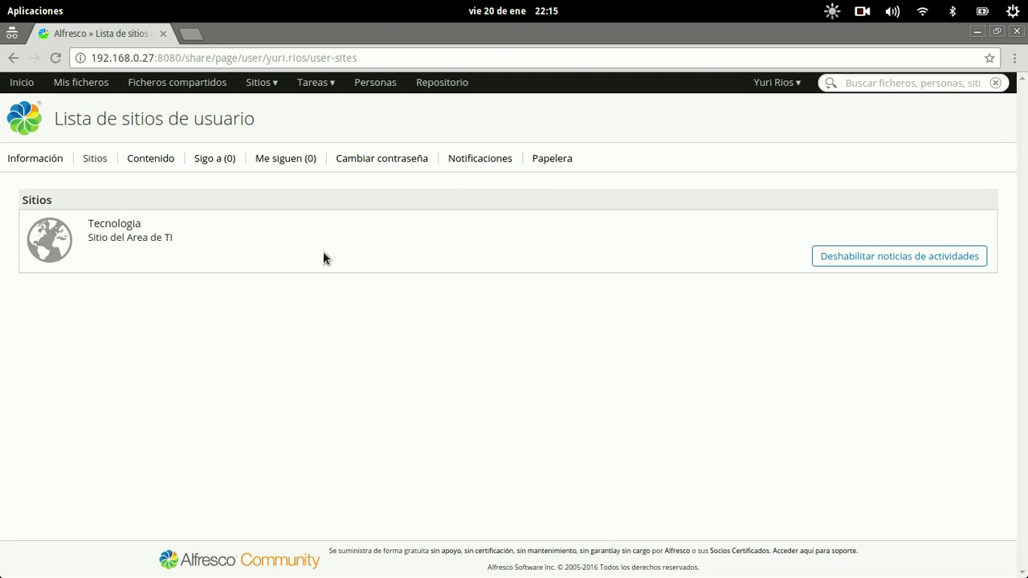
left_click(271, 82)
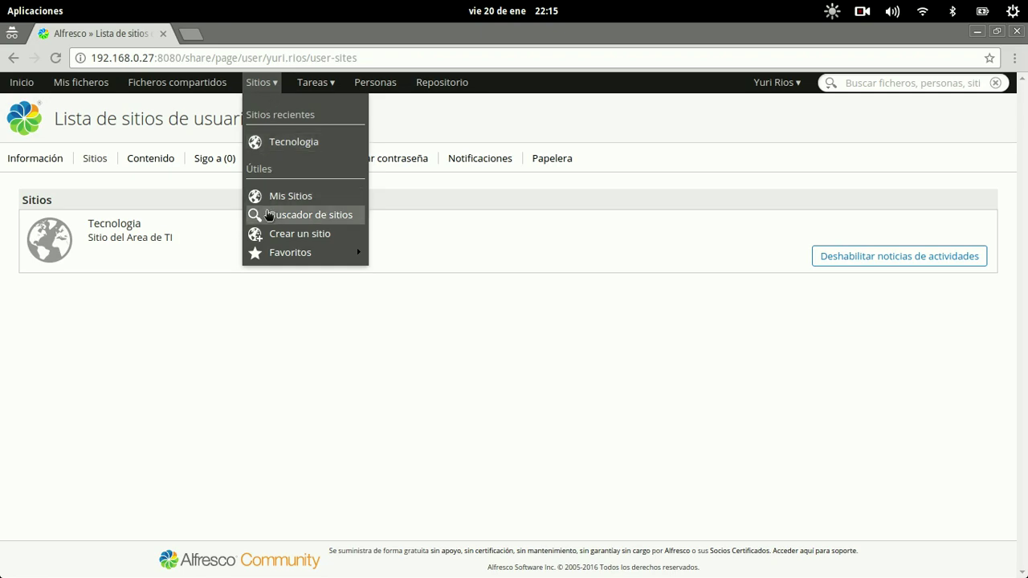
- Find Público in the site finder, join it, and view Mis Sitios
left_click(309, 214)
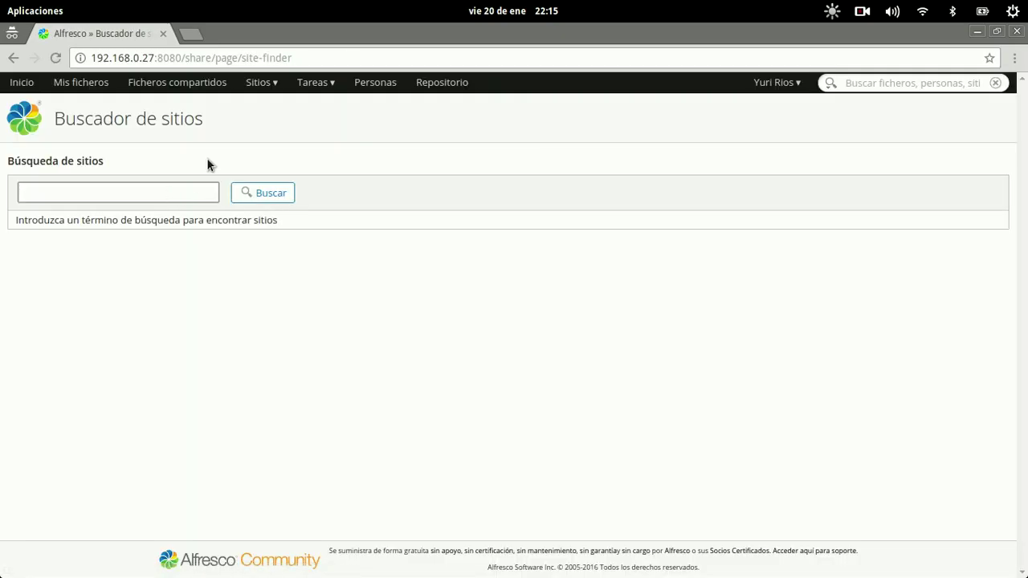
type("Público")
key("Return")
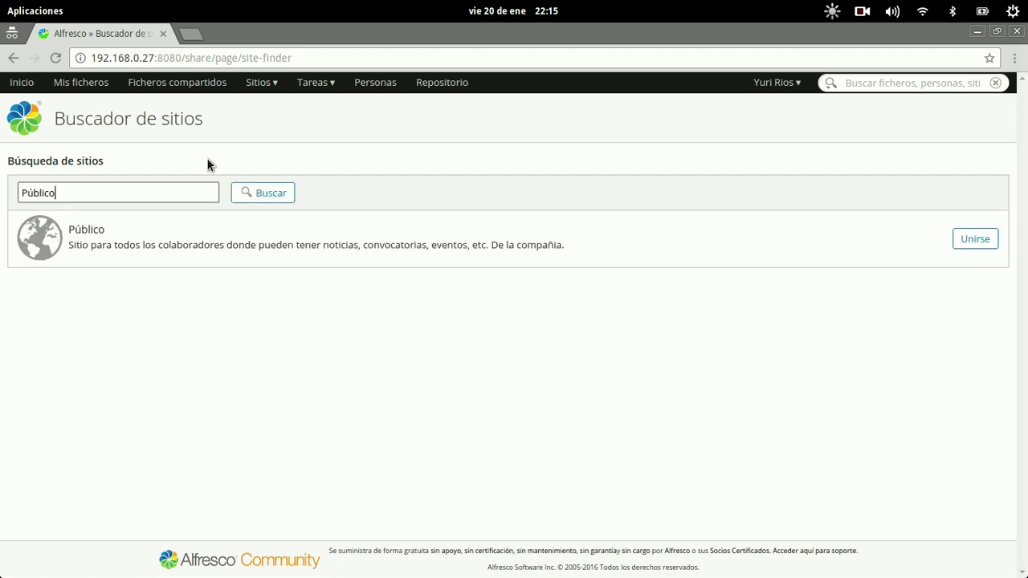
left_click(987, 241)
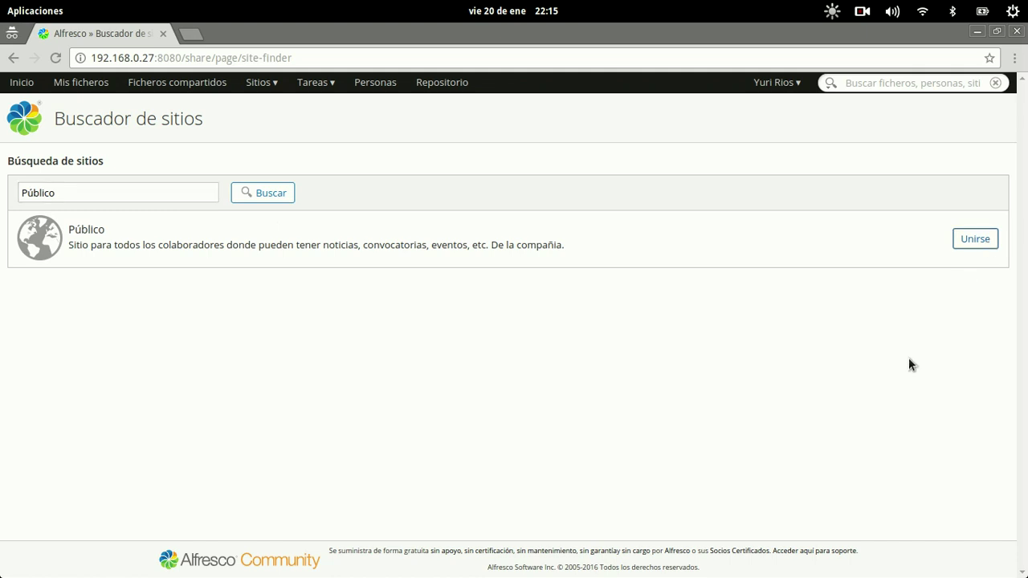
left_click(975, 239)
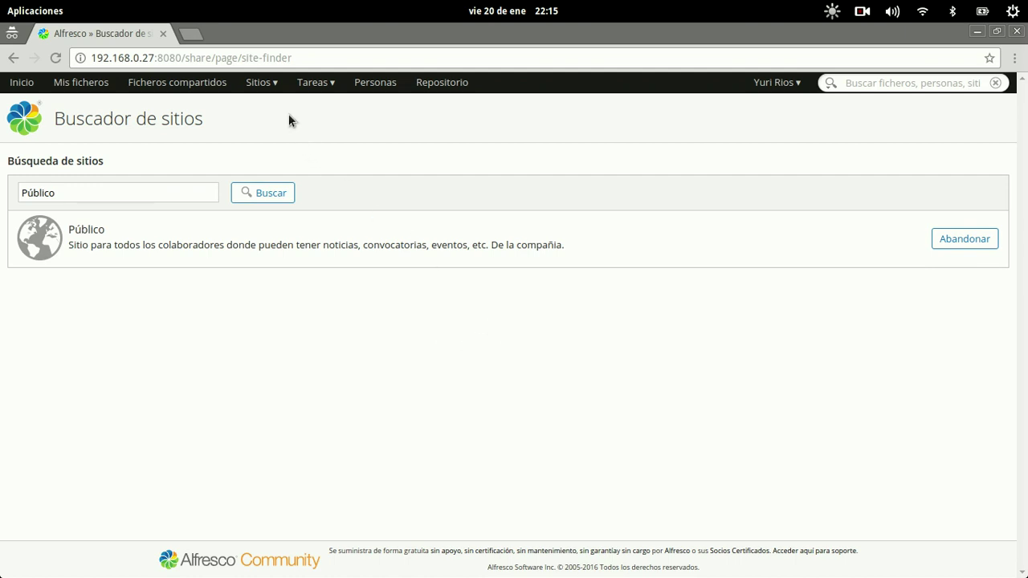
left_click(269, 90)
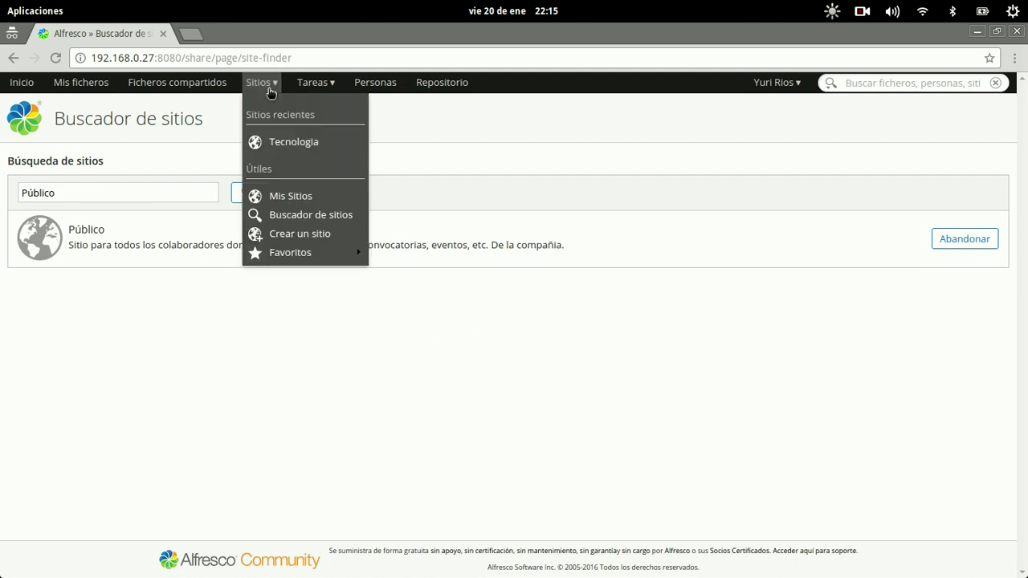
left_click(275, 196)
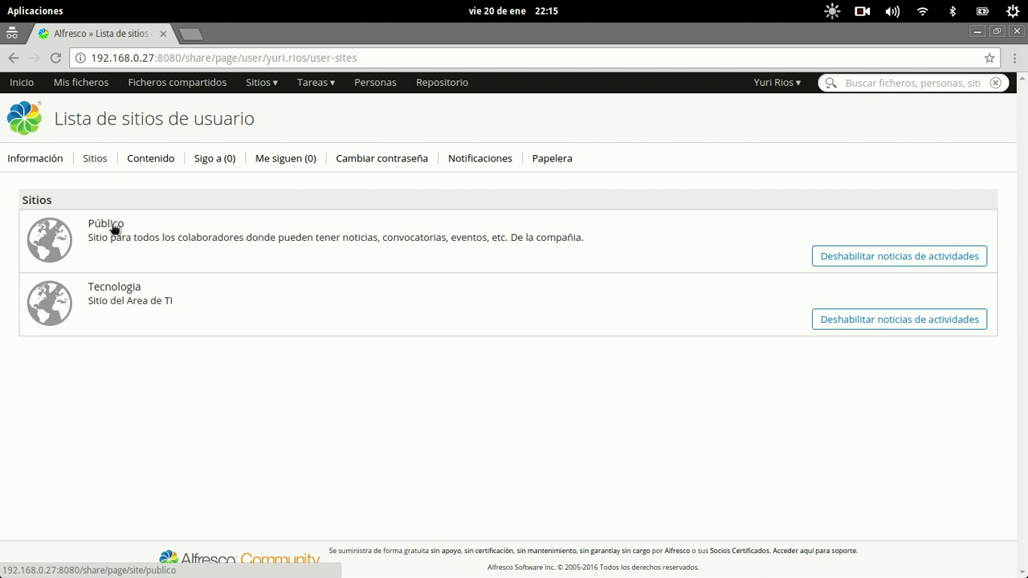
- Open the Público site dashboard from the user's site list
left_click(113, 230)
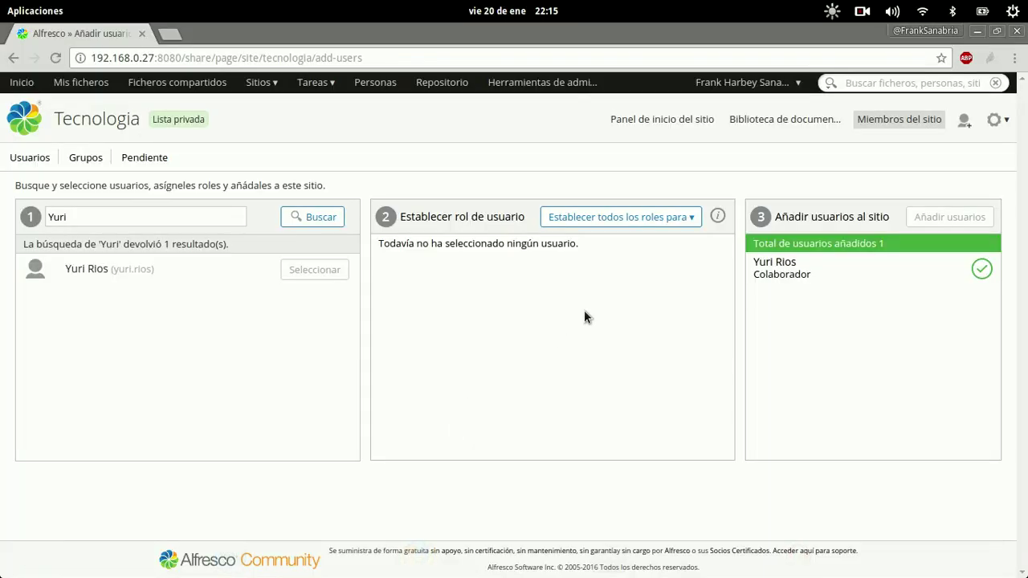
- Go to the Público site from Sitios and open its Miembros del sitio page under Más
left_click(277, 83)
left_click(286, 164)
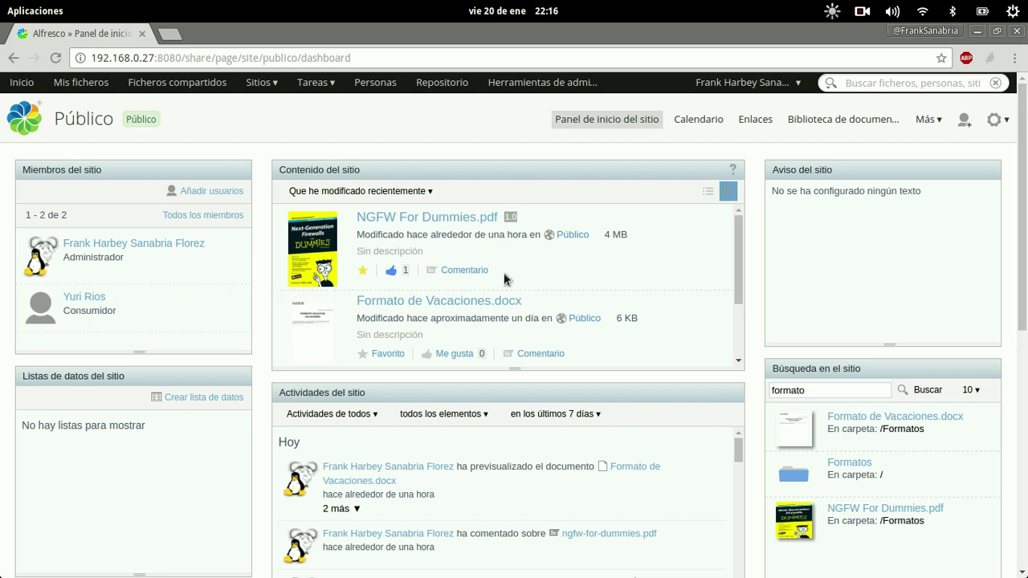
left_click(929, 119)
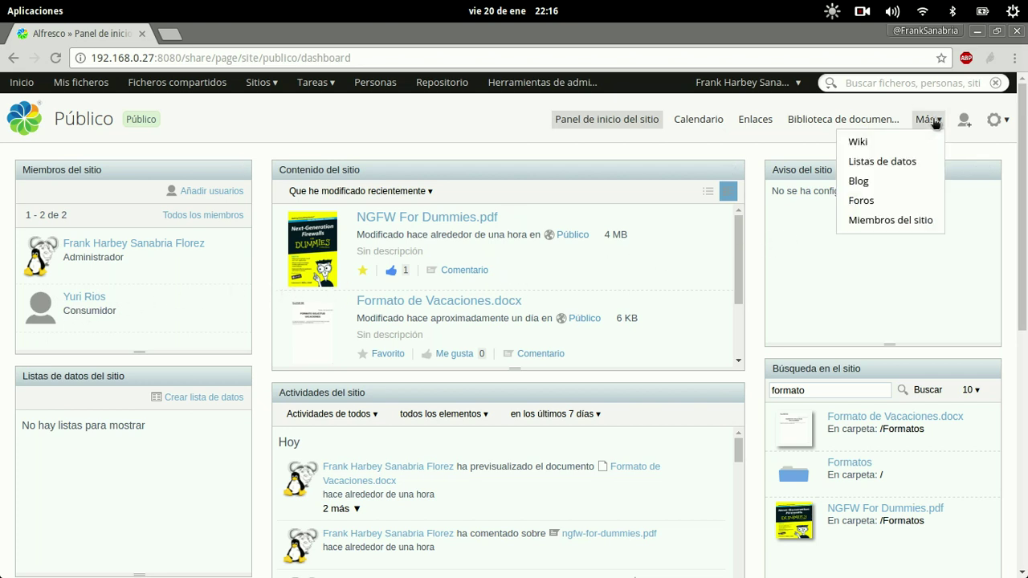
left_click(891, 220)
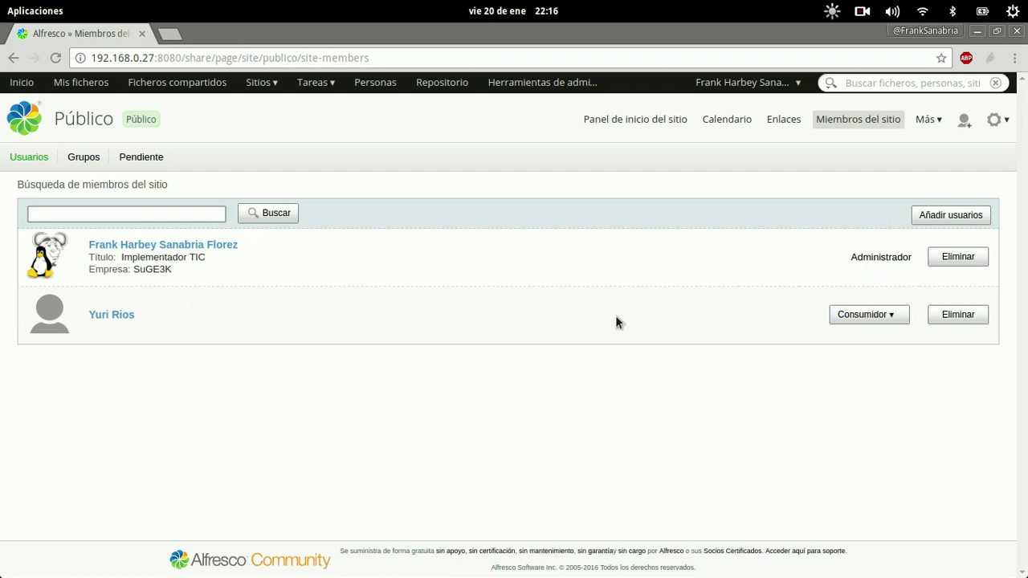
- Switch the new user's Público site role from Consumidor to Administrador
left_click(853, 321)
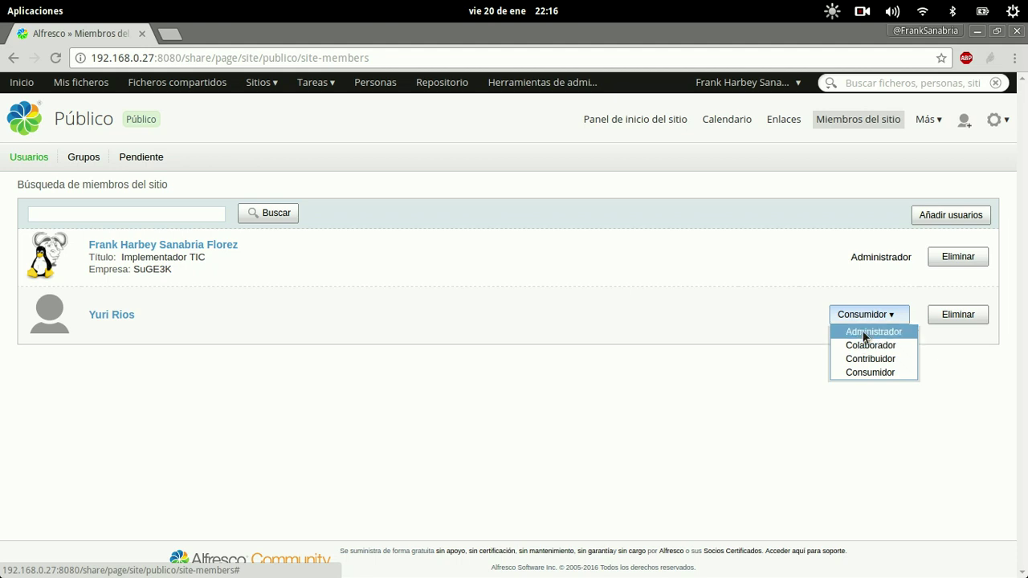
left_click(864, 333)
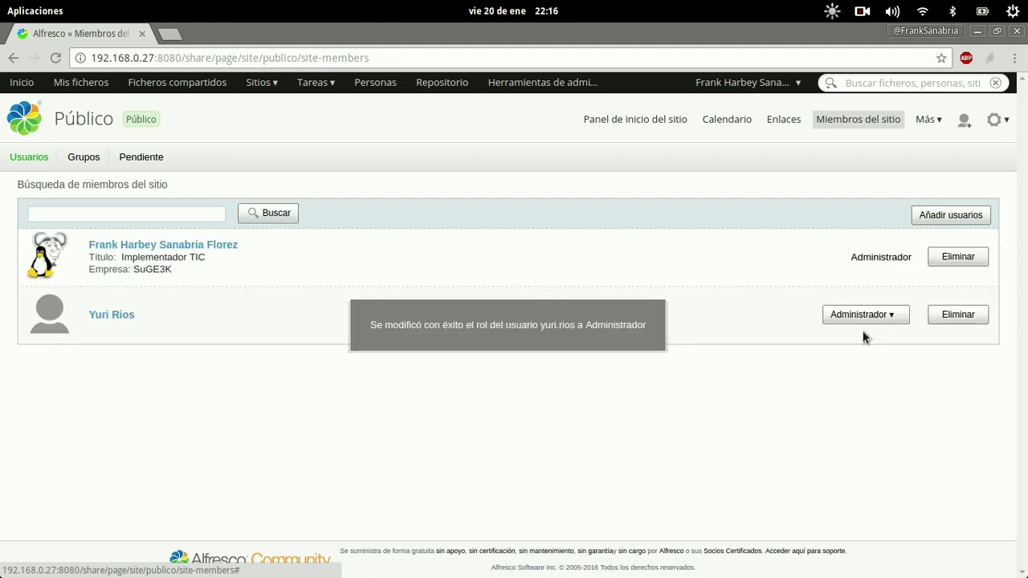